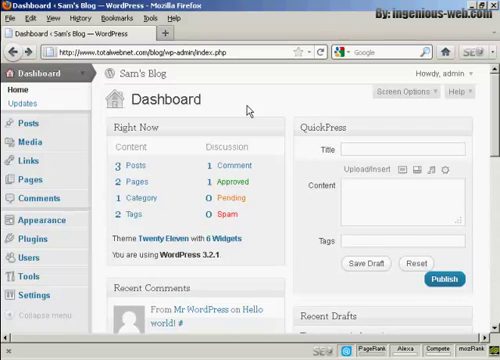
Step: Open the Posts list for Sam's Blog from the WordPress dashboard
left_click(30, 124)
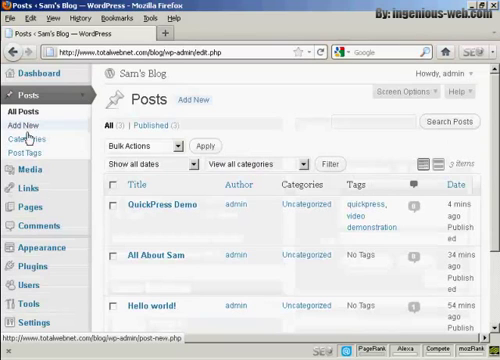
Step: Start a new post and begin entering the title 'Blue Fish'
left_click(27, 126)
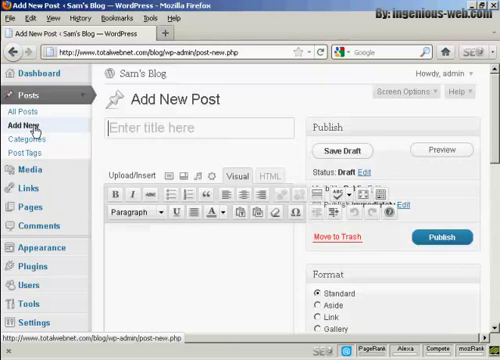
type("Blue ")
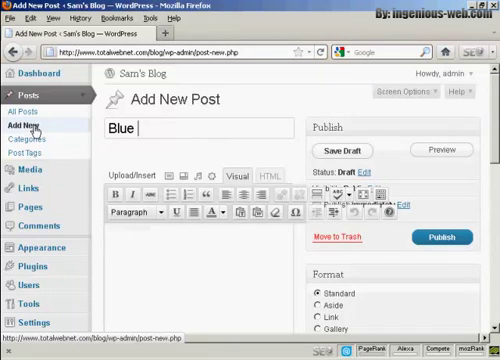
type("Fish")
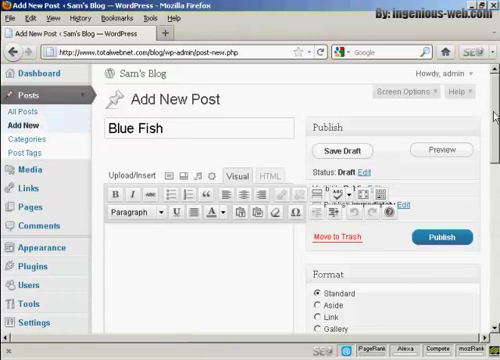
left_click_drag(494, 115, 494, 140)
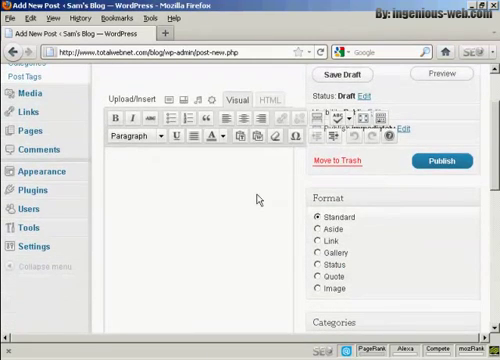
Step: Write 'This is a fish I caught on holiday' in the body and start a new paragraph
left_click(123, 162)
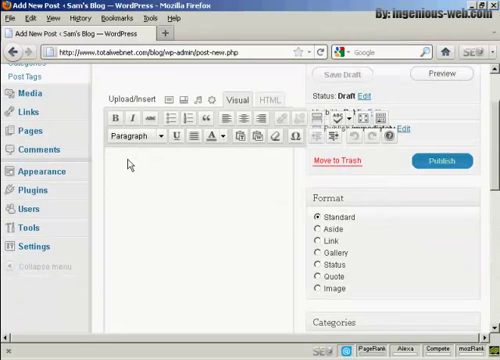
type("This is a ")
type("fish (")
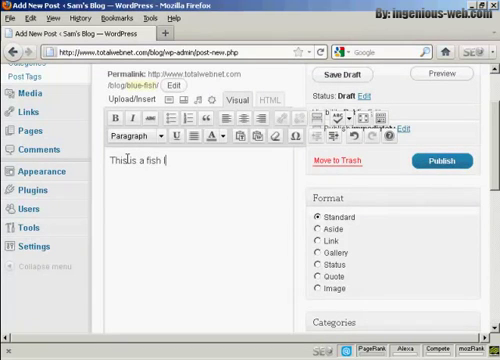
type(" caught")
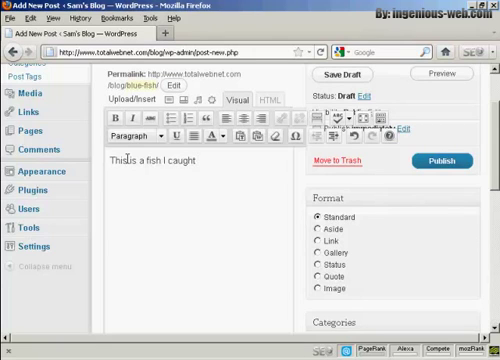
type(" on ")
type("holida")
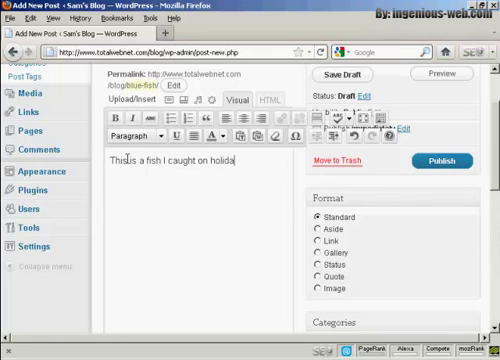
type("y")
key("Return")
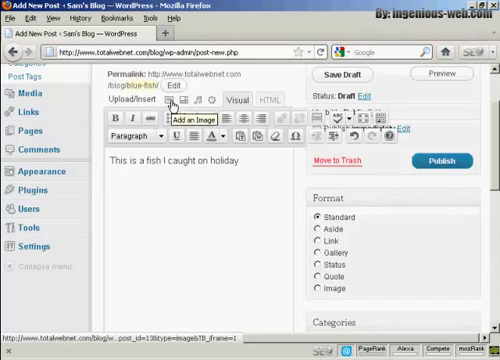
Step: Open Add an Image and look through From URL, Media Library, then From Computer
left_click(172, 101)
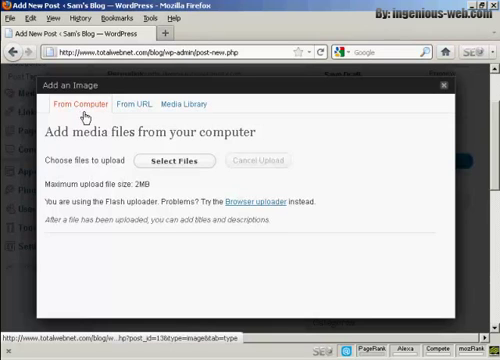
left_click(140, 104)
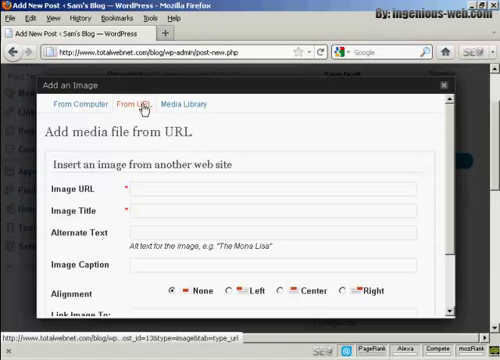
left_click(181, 105)
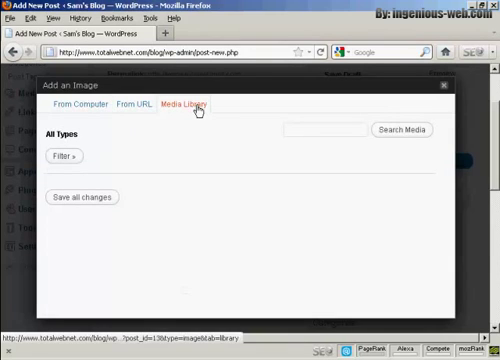
left_click(88, 106)
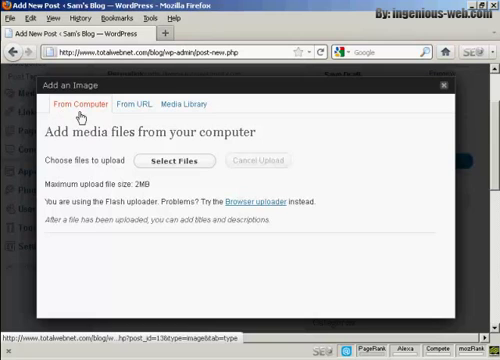
Step: Choose blue_fish.jpg from the Pictures folder and upload it
left_click(183, 164)
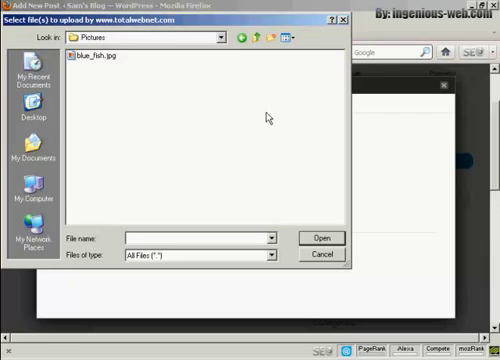
left_click(95, 56)
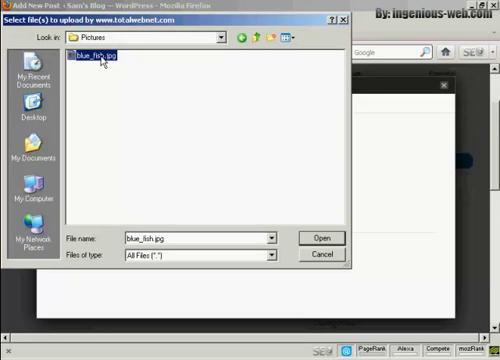
left_click(330, 241)
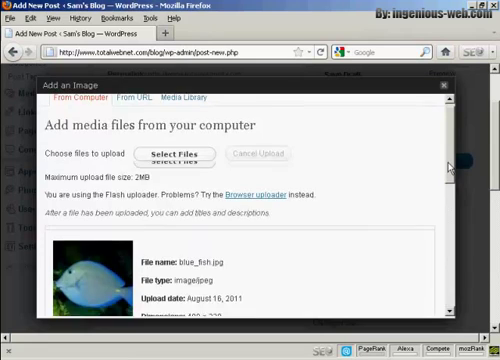
left_click_drag(449, 155, 449, 219)
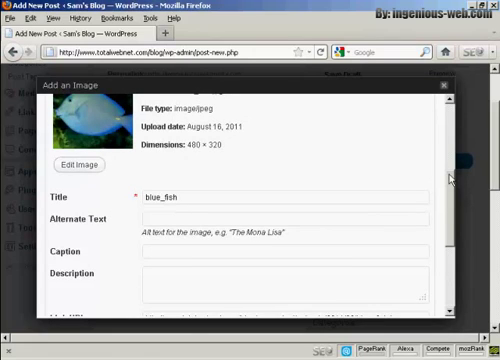
mouse_move(449, 195)
left_mouse_down()
mouse_move(449, 178)
mouse_move(449, 207)
left_mouse_up()
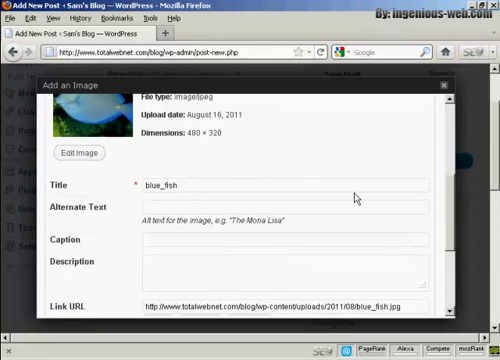
Step: Fill in the alt text, caption 'Blue Fish' with its typo fixed, and description 'A blue fish'
left_click(166, 206)
type("This is a fish I")
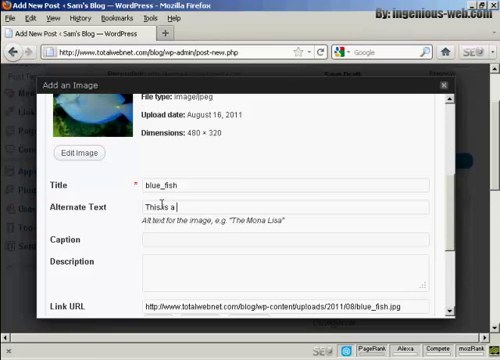
type(" ca")
type("ught")
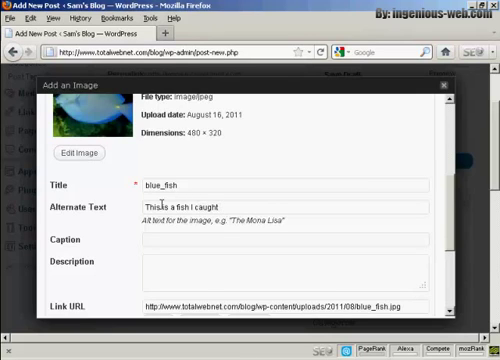
type(" on my")
type(" holi")
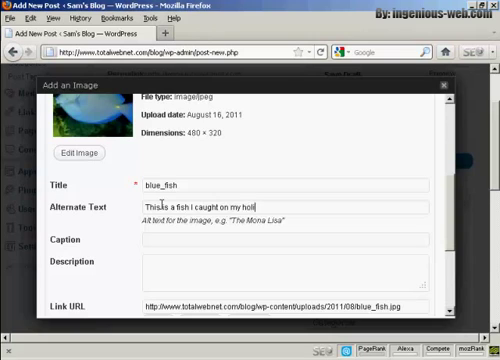
type("day")
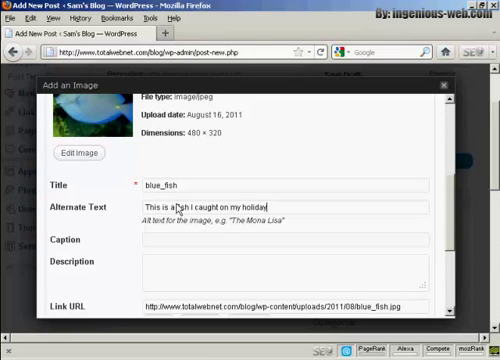
left_click(155, 239)
type("Ble F")
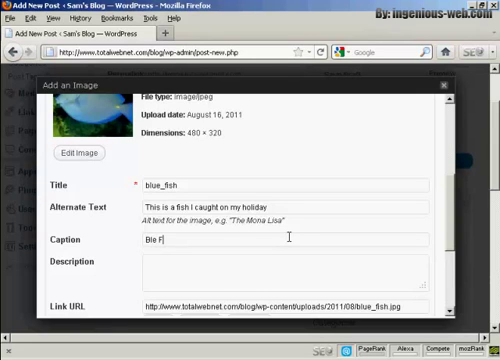
type("ish")
left_click(152, 239)
type("u")
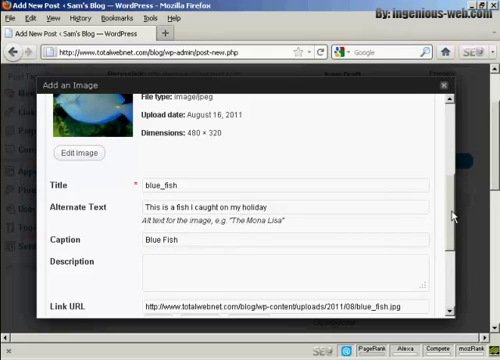
left_click_drag(452, 222, 452, 240)
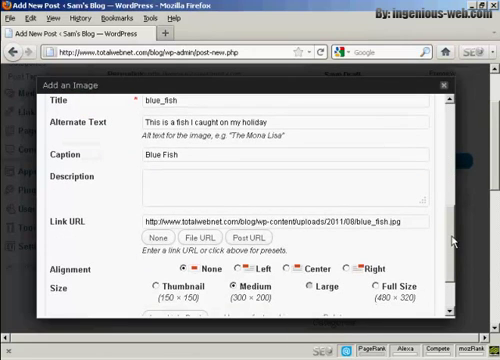
left_click(145, 177)
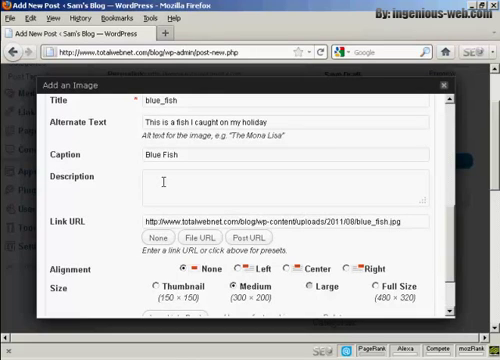
type("A")
type(" blue f")
type("ish")
scroll(452, 233, "down", 1)
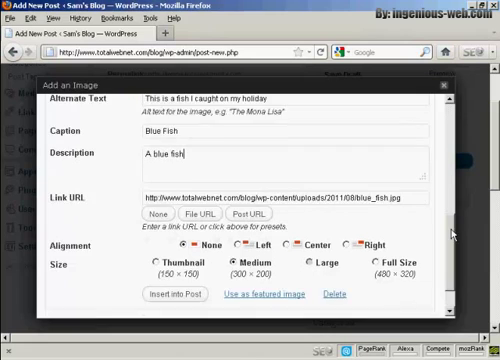
scroll(452, 233, "down", 2)
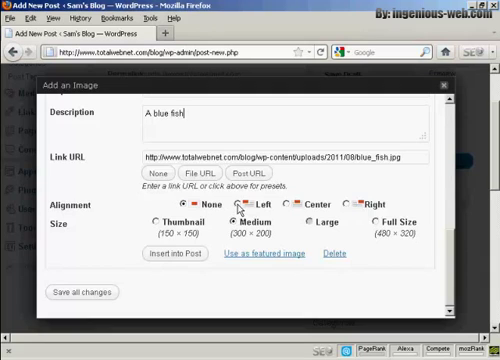
Step: Left-align the medium-size fish image and insert it below the holiday sentence
left_click(238, 205)
left_click(178, 257)
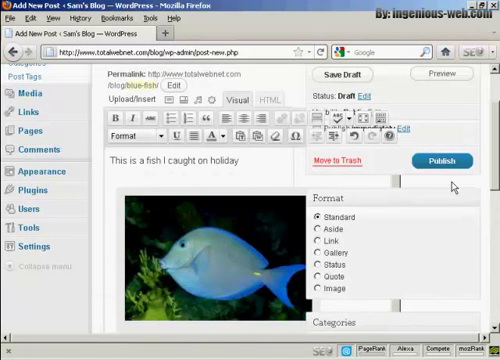
left_click_drag(492, 141, 494, 177)
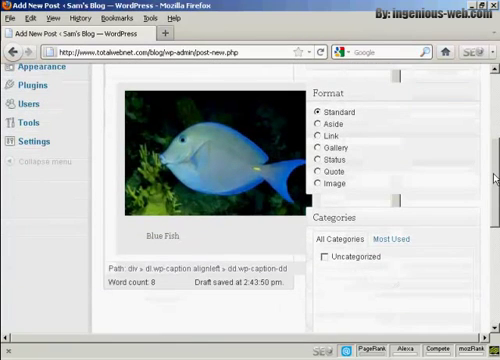
left_click_drag(494, 162, 494, 130)
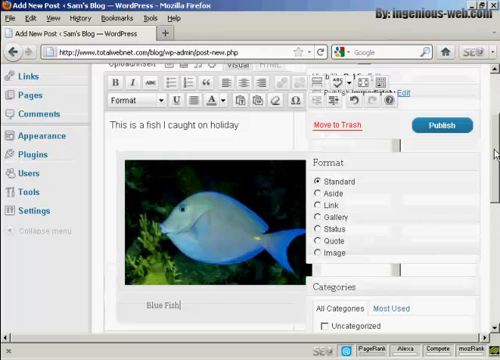
Step: Choose Quote in the Blue Fish post's Format box
left_click(318, 241)
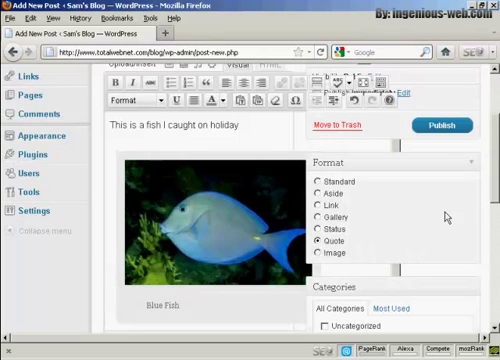
left_click_drag(494, 178, 494, 120)
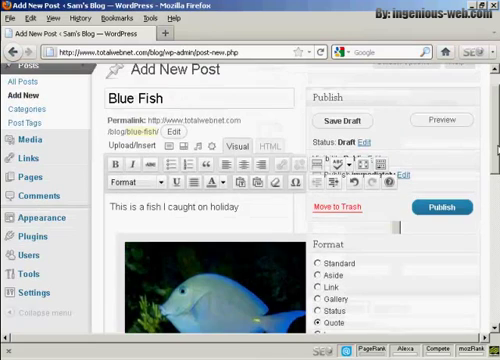
Step: Preview the Blue Fish post in a new tab, close the preview, and publish
left_click(442, 122)
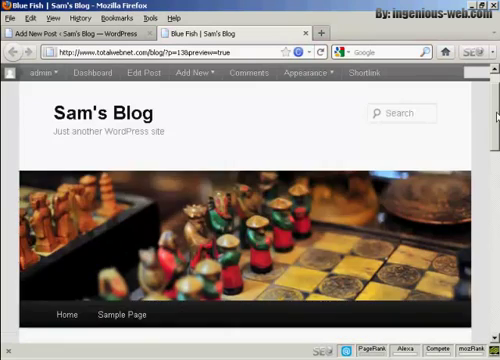
left_click_drag(495, 115, 495, 205)
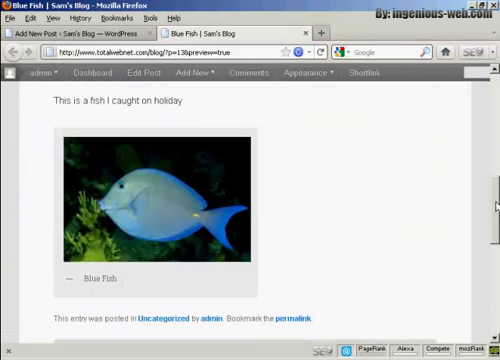
left_click_drag(495, 205, 495, 100)
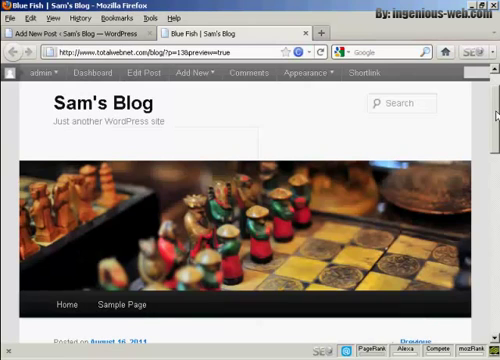
left_click(305, 34)
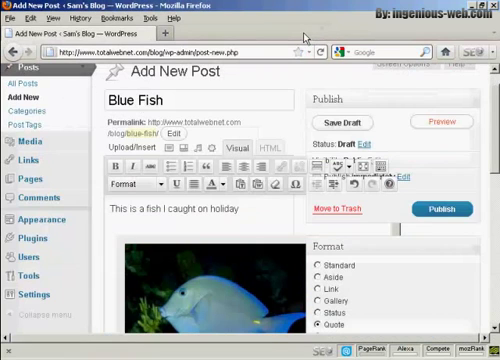
left_click(447, 210)
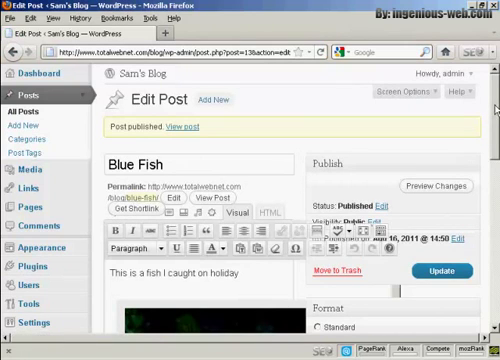
mouse_move(494, 106)
left_mouse_down()
mouse_move(494, 158)
mouse_move(494, 150)
left_mouse_up()
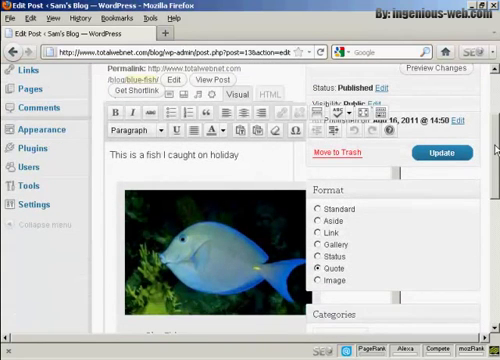
Step: Change the published post's format from Quote to Image and update it
left_click(317, 281)
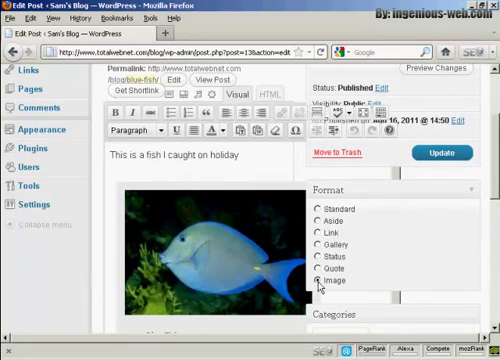
left_click(448, 153)
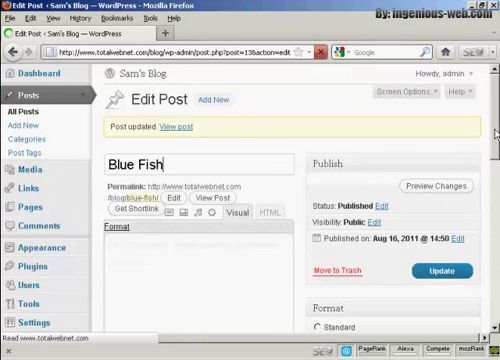
mouse_move(495, 115)
left_mouse_down()
mouse_move(495, 130)
mouse_move(495, 105)
left_mouse_up()
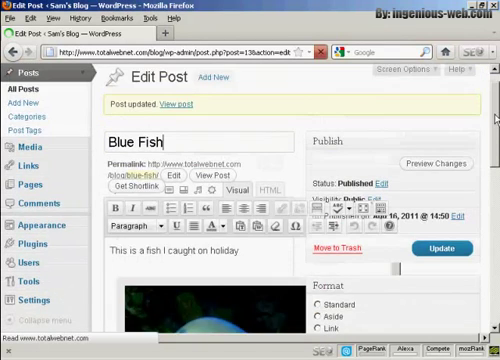
Step: View the live Blue Fish post from the 'Post updated' notice
left_click(180, 124)
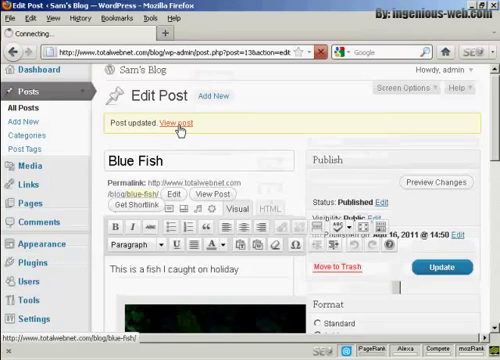
scroll(180, 130, "down", 3)
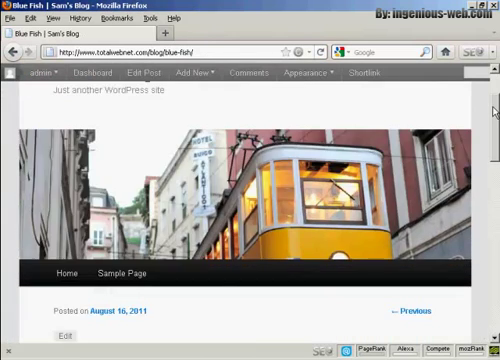
scroll(180, 130, "down", 3)
scroll(180, 130, "down", 2)
scroll(250, 200, "down", 3)
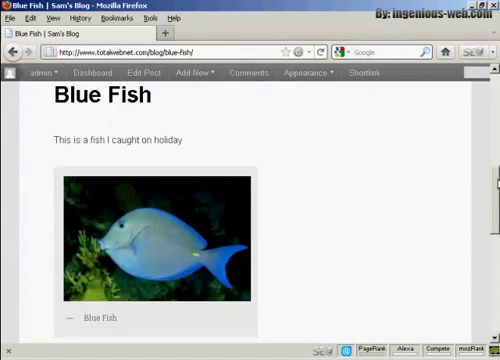
scroll(250, 200, "down", 2)
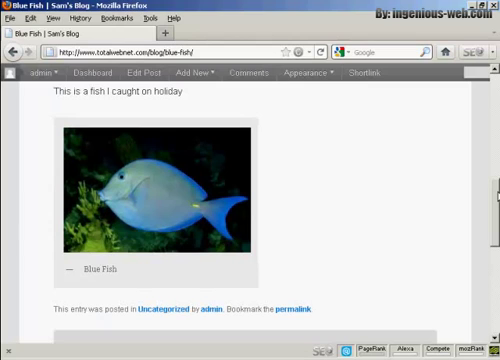